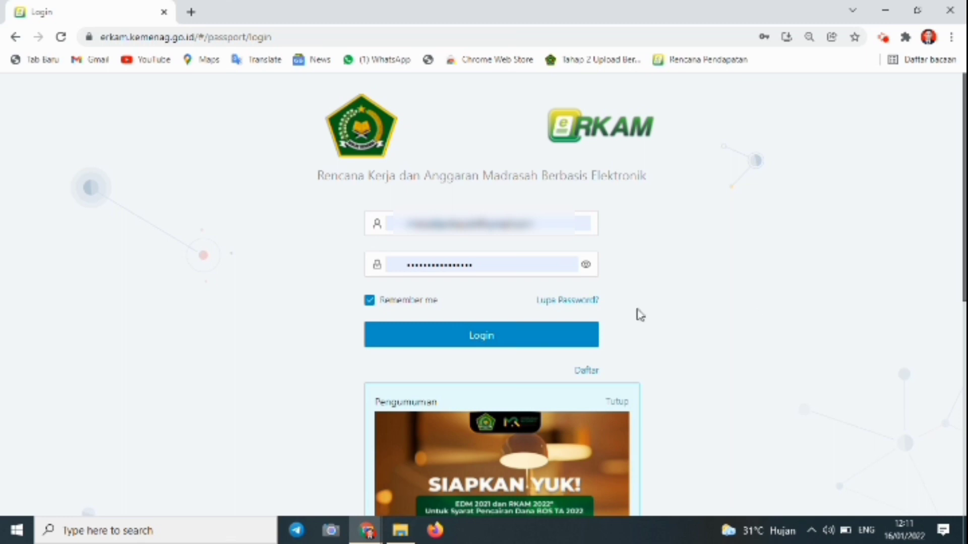
# - Log in with the prefilled credentials and open the BOS report Buku Kas Umum (BOS K2)
pyautogui.click(539, 345)
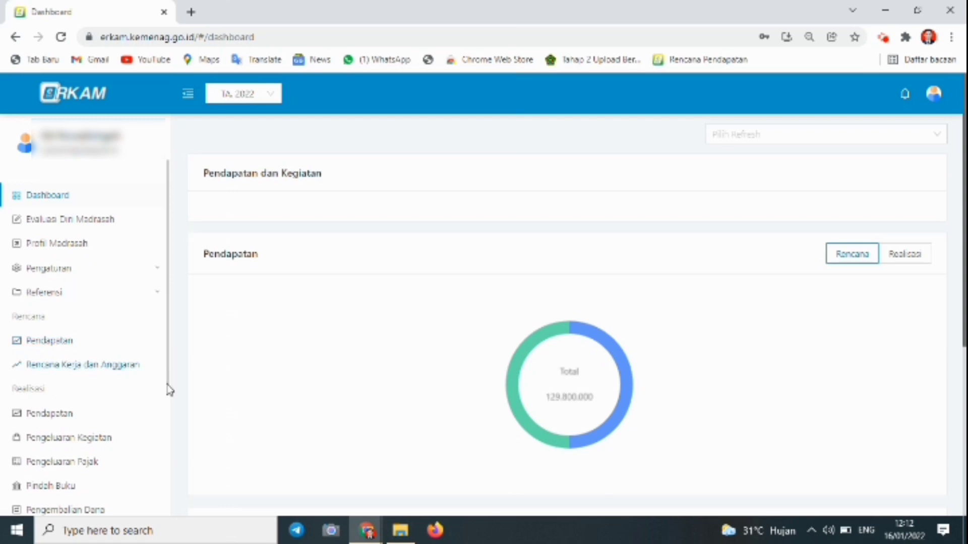
pyautogui.scroll(-5, 166, 400)
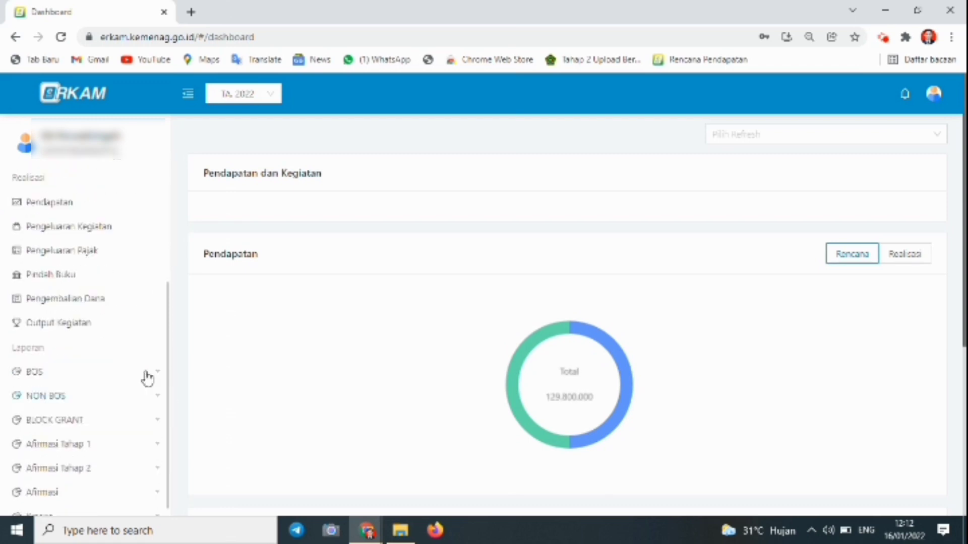
pyautogui.click(83, 372)
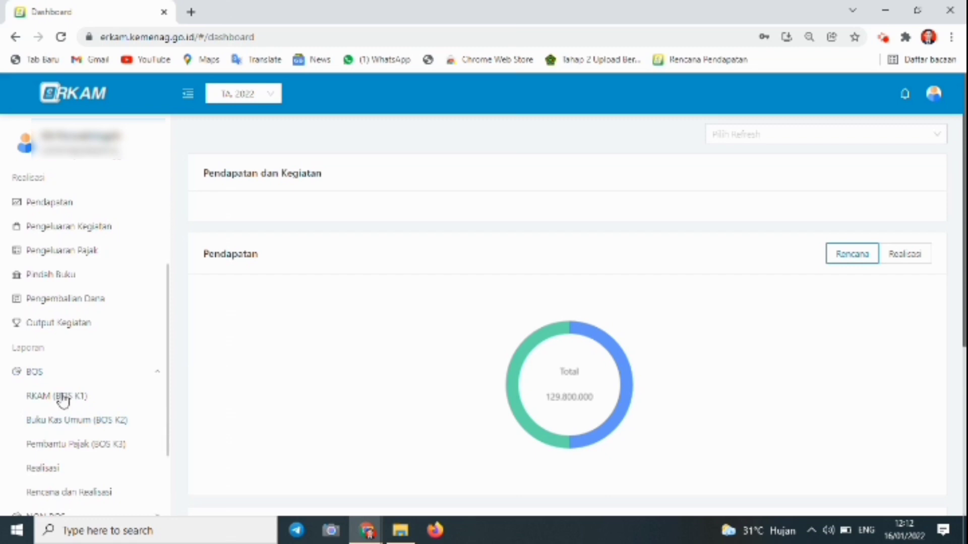
pyautogui.click(90, 422)
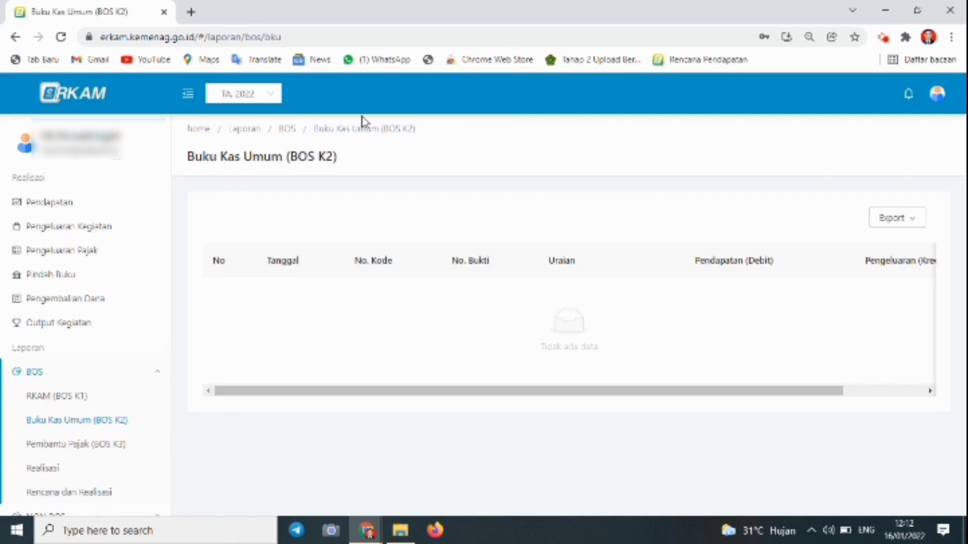
# - Switch the budget year to TA. 2021 and export the Buku Kas Umum as a PDF for September
pyautogui.click(265, 108)
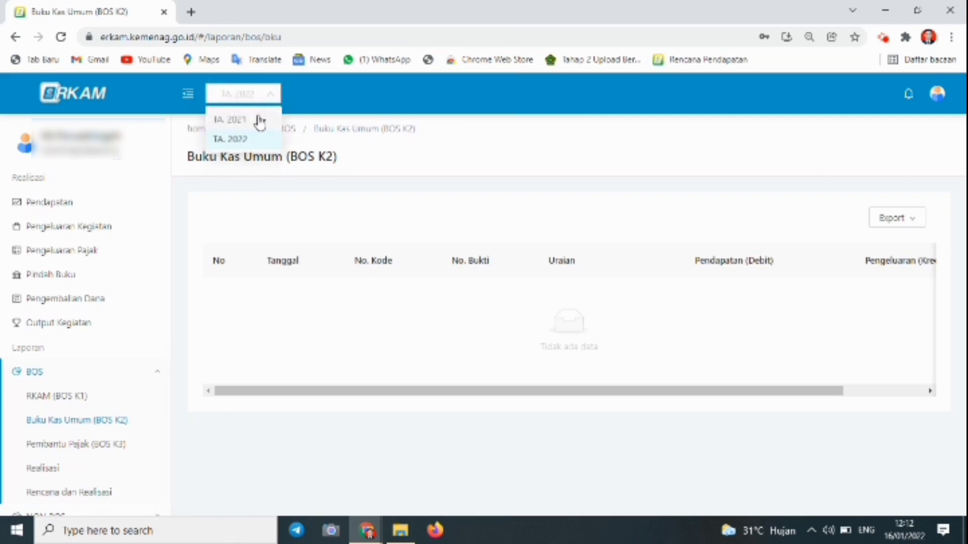
pyautogui.click(258, 120)
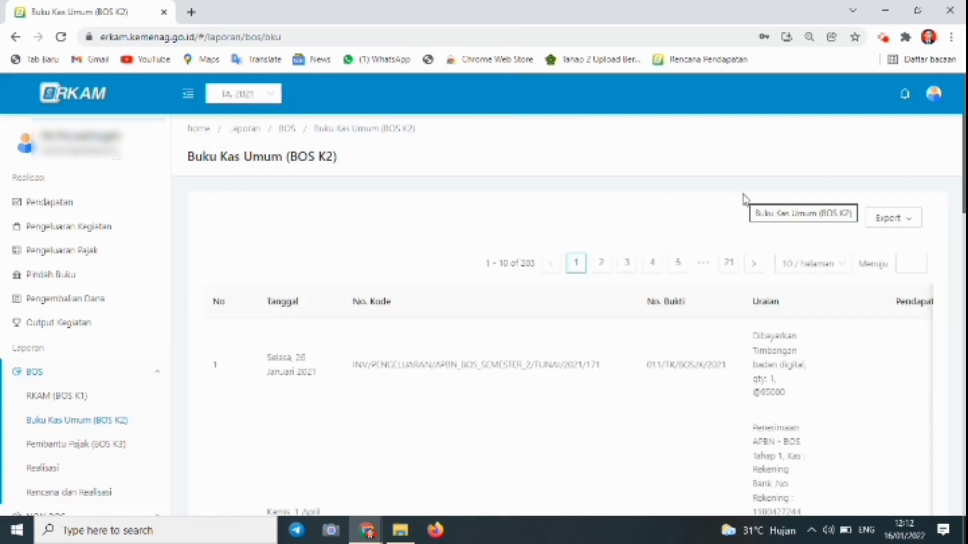
pyautogui.click(890, 227)
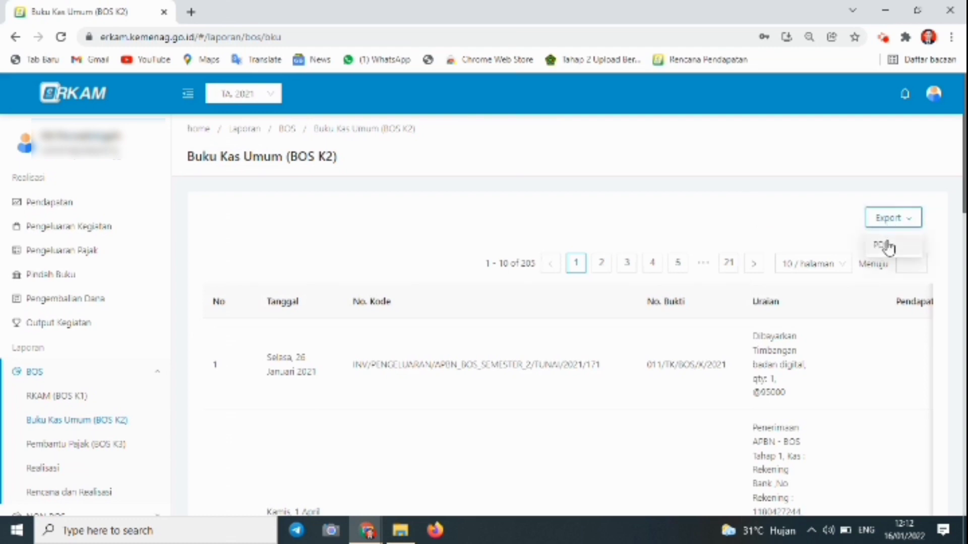
pyautogui.click(886, 241)
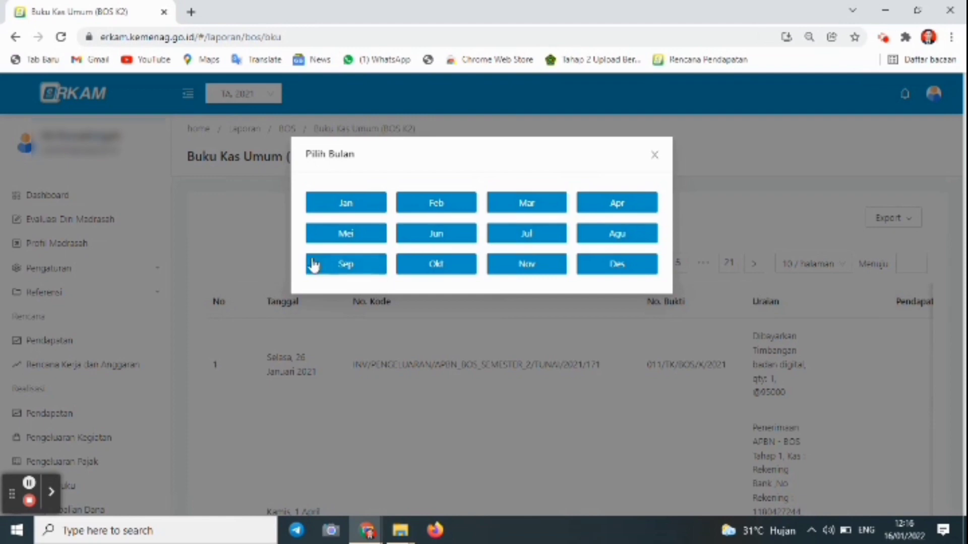
pyautogui.click(350, 271)
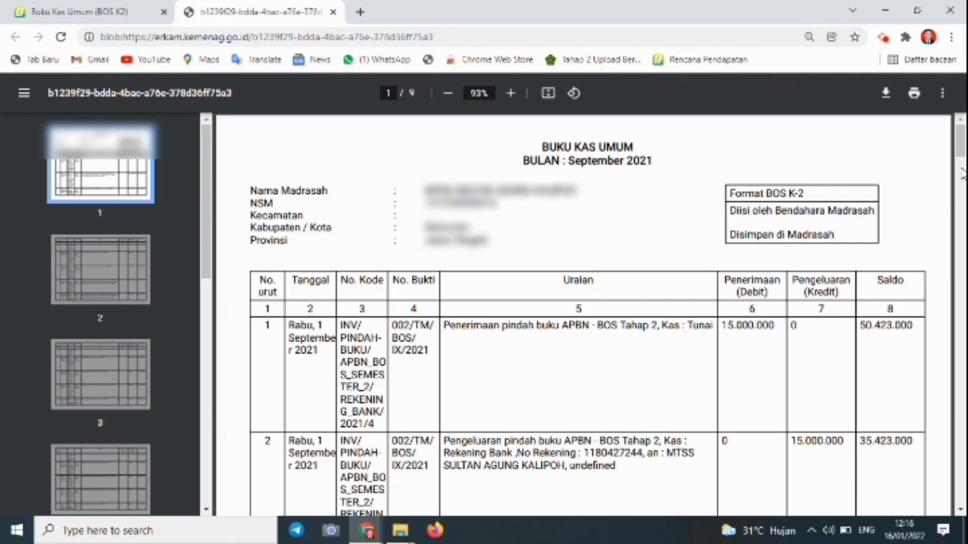
# - Examine the entry order and balances in the September 2021 cash book PDF, and close it along with the month selection
pyautogui.scroll(-3, 961, 171)
pyautogui.scroll(-1, 962, 169)
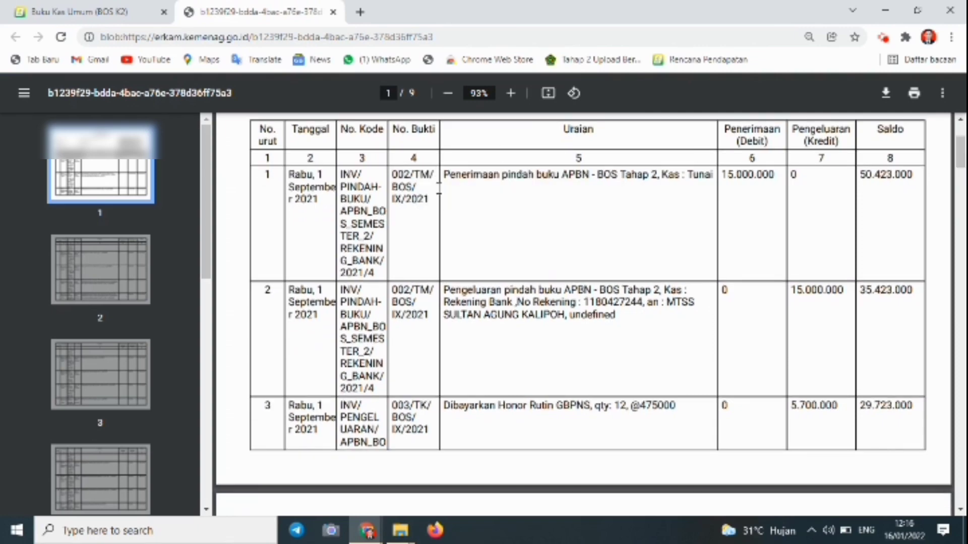
pyautogui.moveTo(961, 177); pyautogui.dragTo(936, 208)
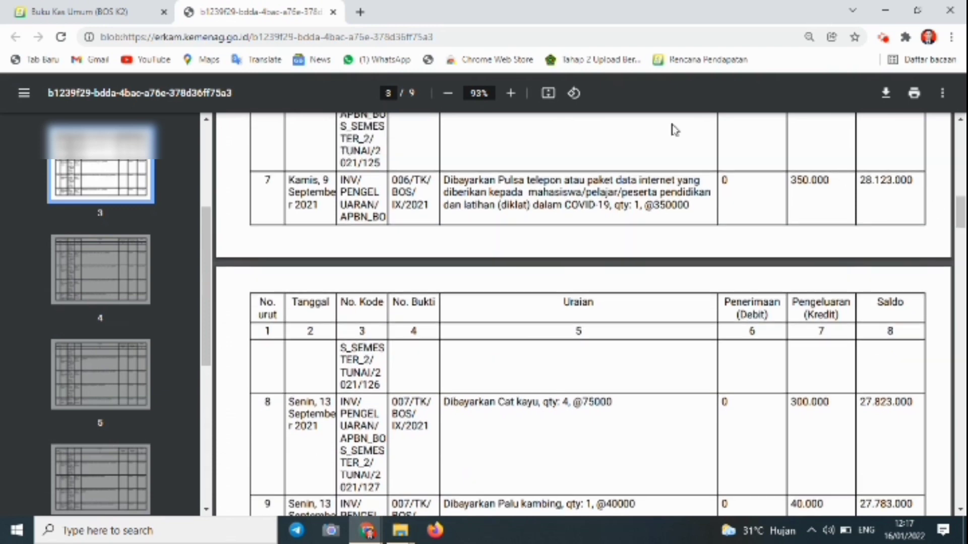
pyautogui.moveTo(960, 206); pyautogui.dragTo(960, 124)
pyautogui.rightClick(960, 126)
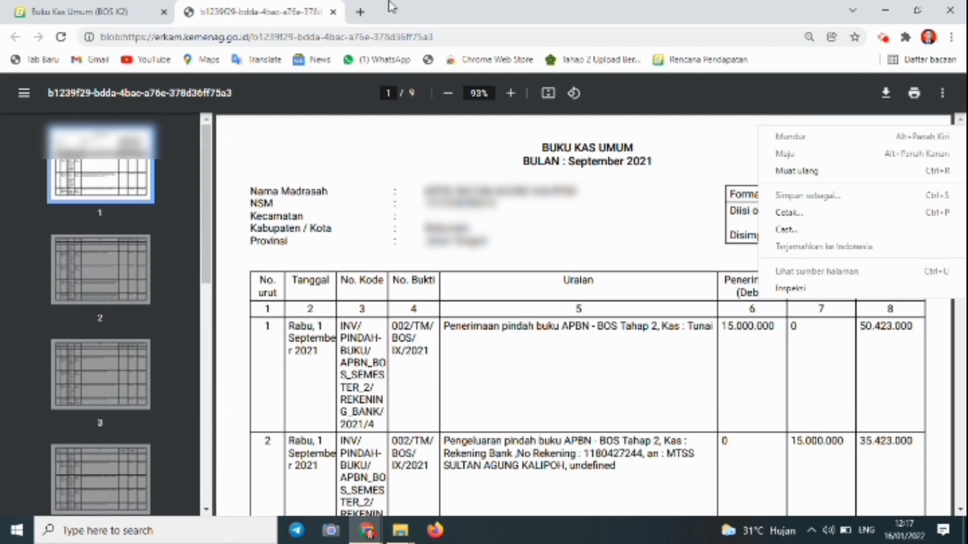
pyautogui.click(334, 14)
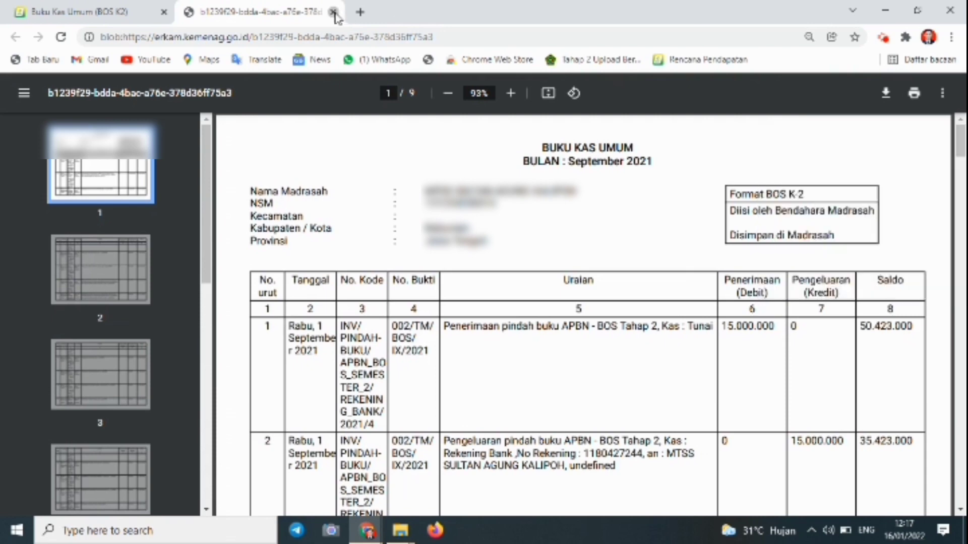
pyautogui.click(334, 14)
pyautogui.click(661, 156)
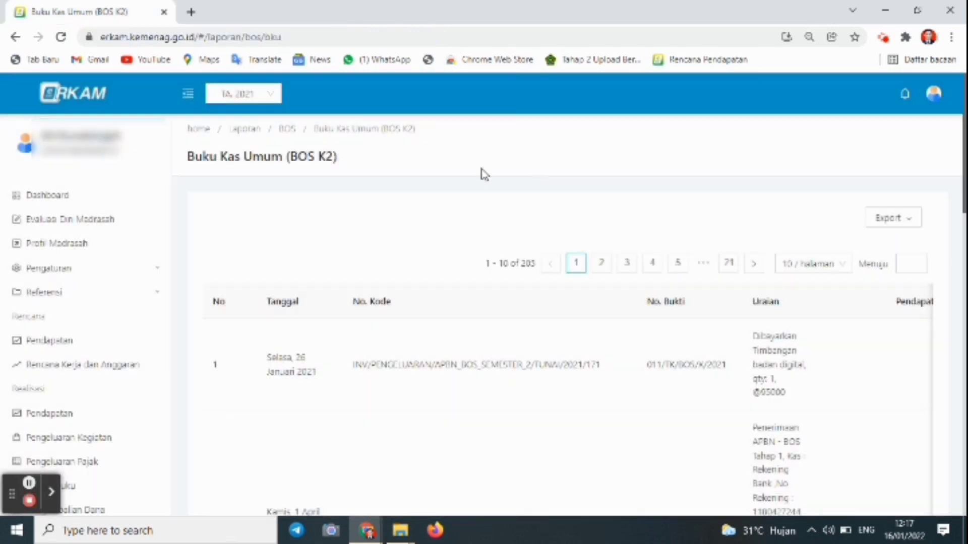
# - Open page 2 of the Realisasi Pengeluaran Kegiatan list and look through its expense notes
pyautogui.click(104, 438)
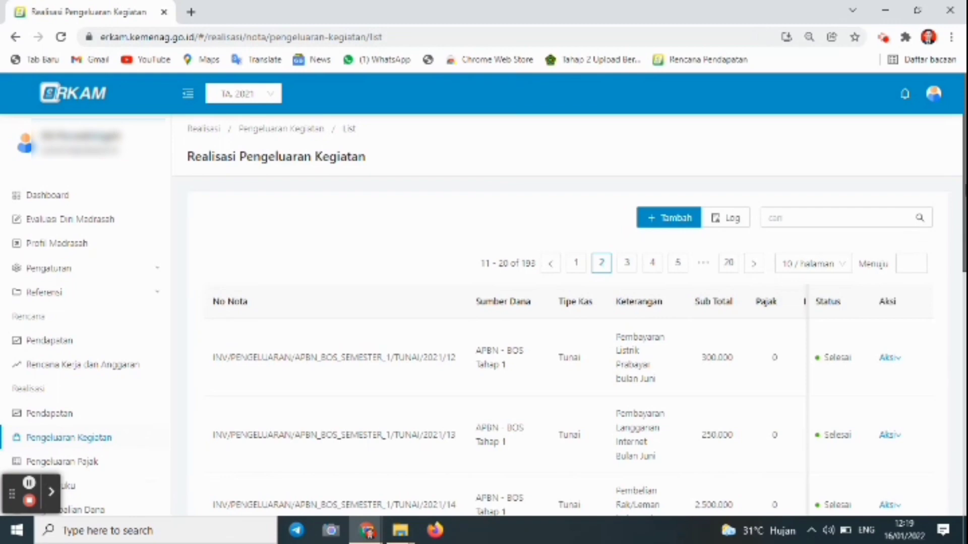
pyautogui.scroll(-3, 960, 187)
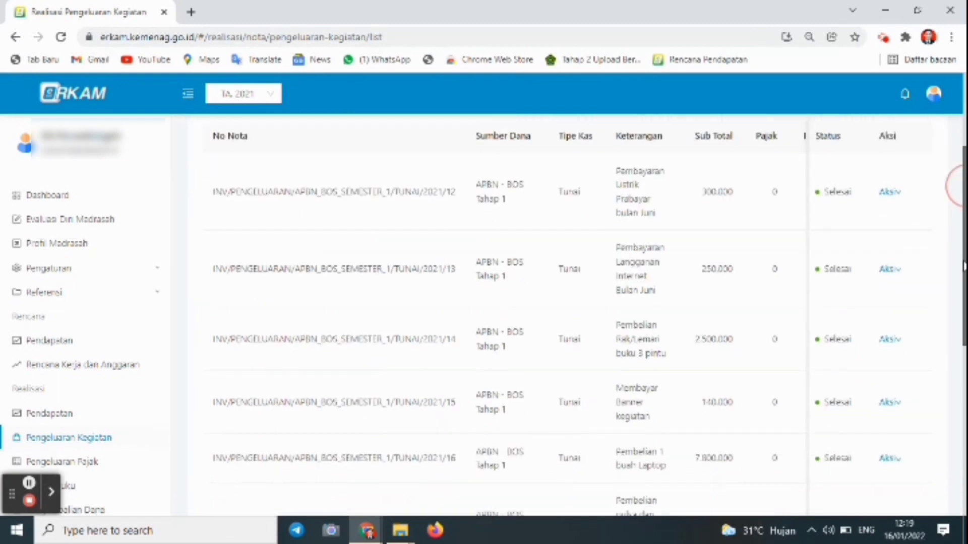
pyautogui.scroll(-3, 960, 187)
pyautogui.moveTo(962, 308); pyautogui.dragTo(960, 412)
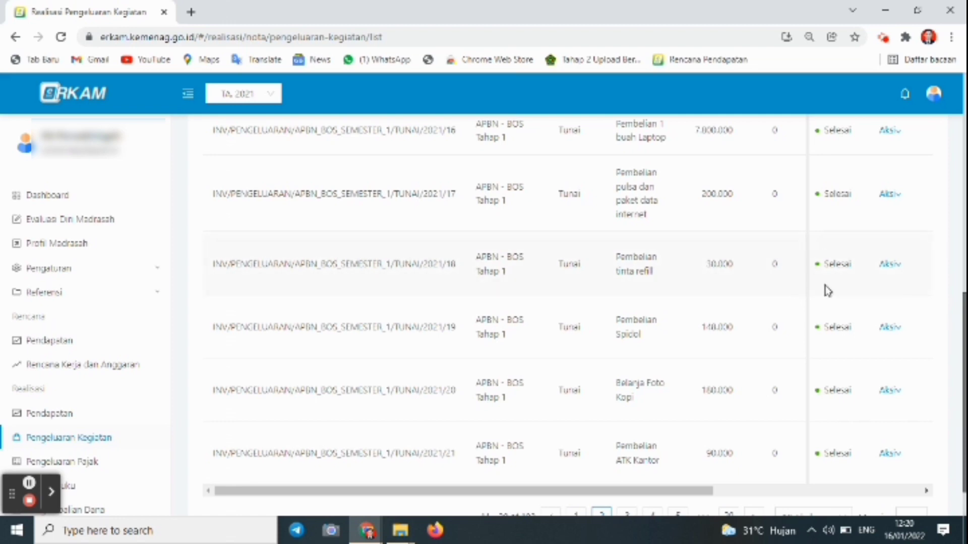
# - View the Tanggal Realisasi settings of the "Pembelian tinta refill" expense note and close them without changes
pyautogui.click(890, 267)
pyautogui.moveTo(885, 267)
pyautogui.click(871, 288)
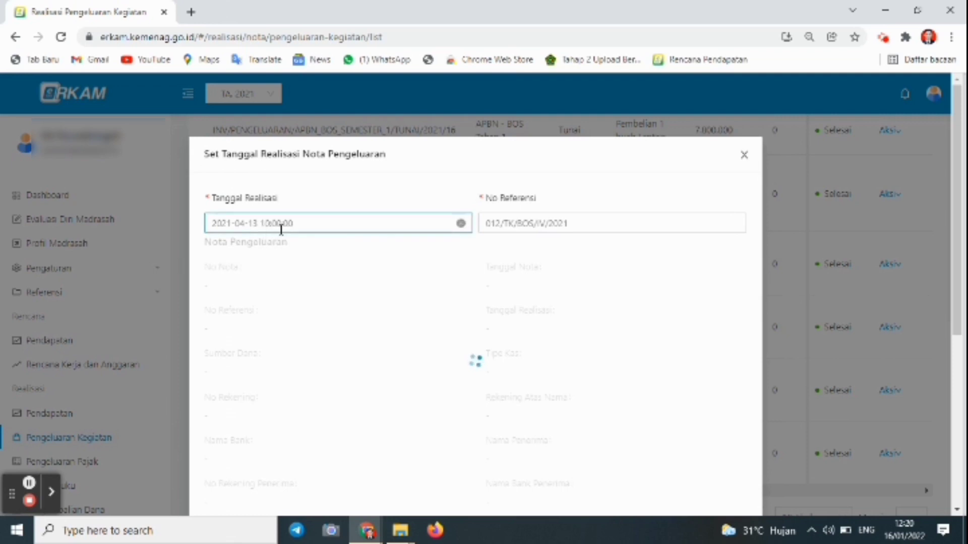
pyautogui.click(743, 156)
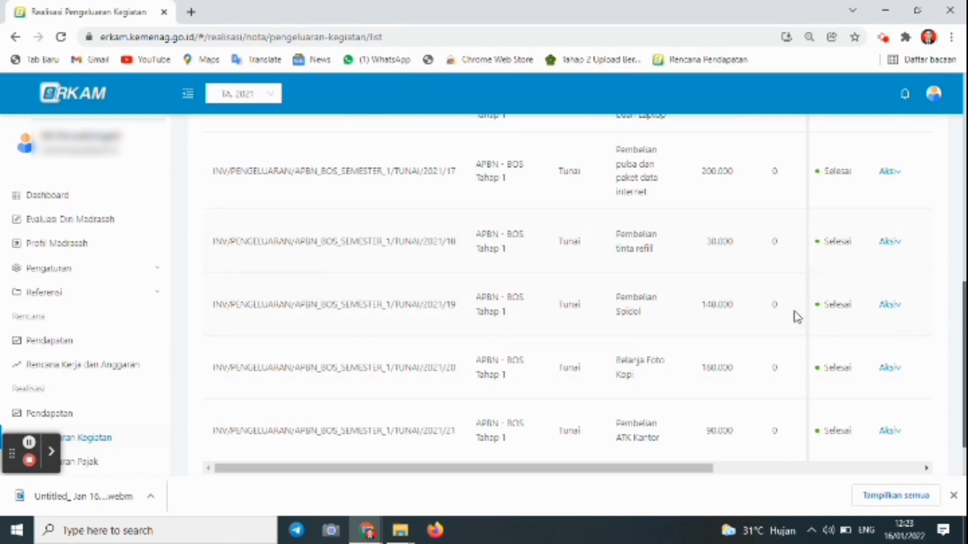
# - View the Tanggal Realisasi settings of the "Belanja Foto Kopi" expense note and close them without changes
pyautogui.moveTo(879, 371)
pyautogui.click(878, 395)
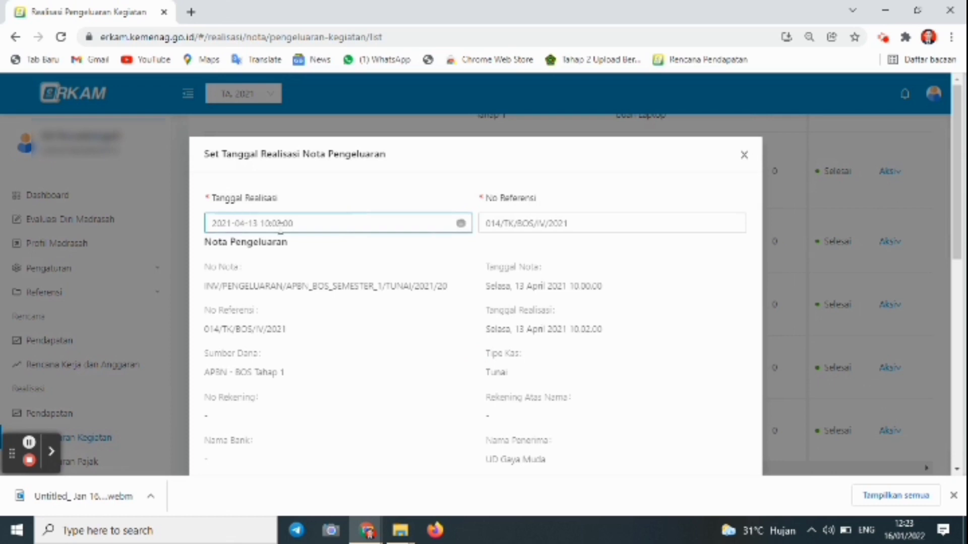
pyautogui.click(745, 155)
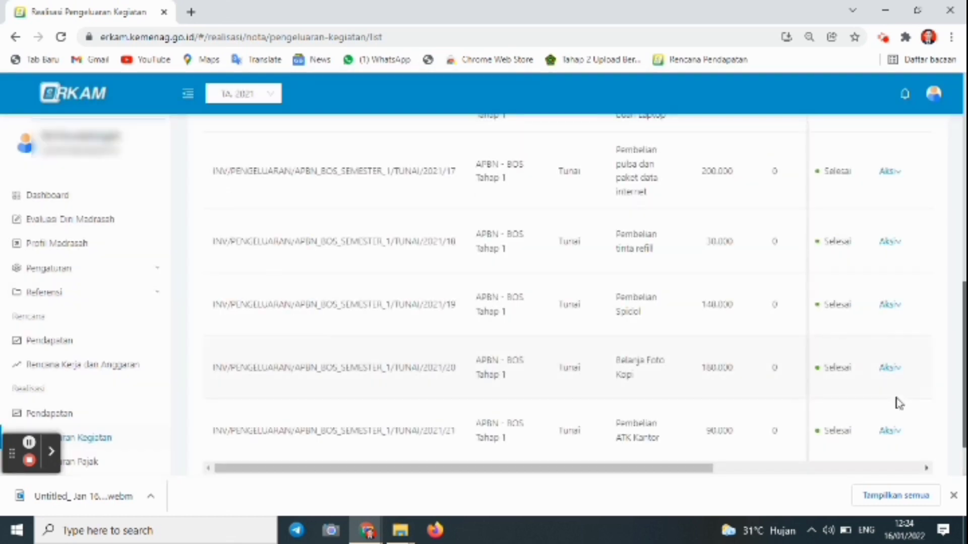
# - View the Tanggal Realisasi settings of the "Pembelian ATK Kantor" expense note and close them without changes
pyautogui.click(893, 431)
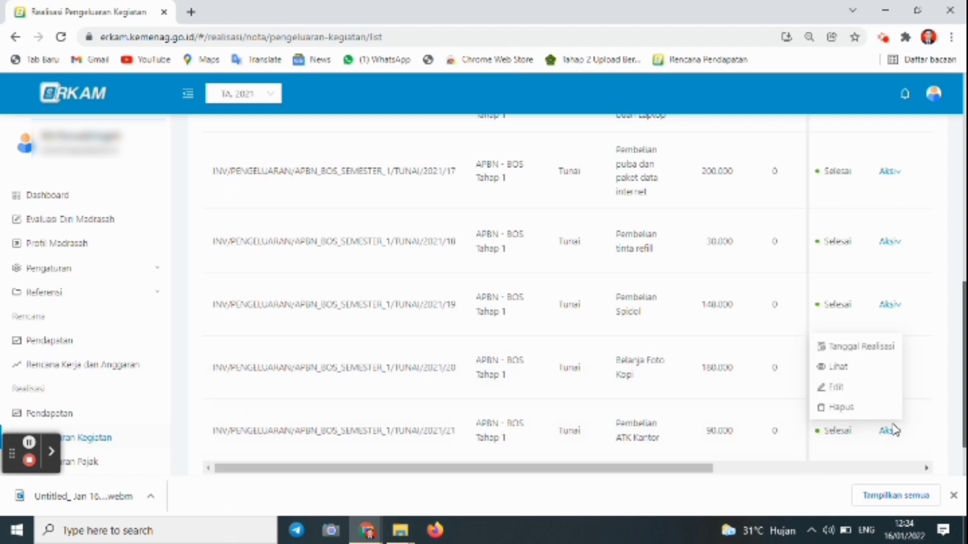
pyautogui.click(865, 348)
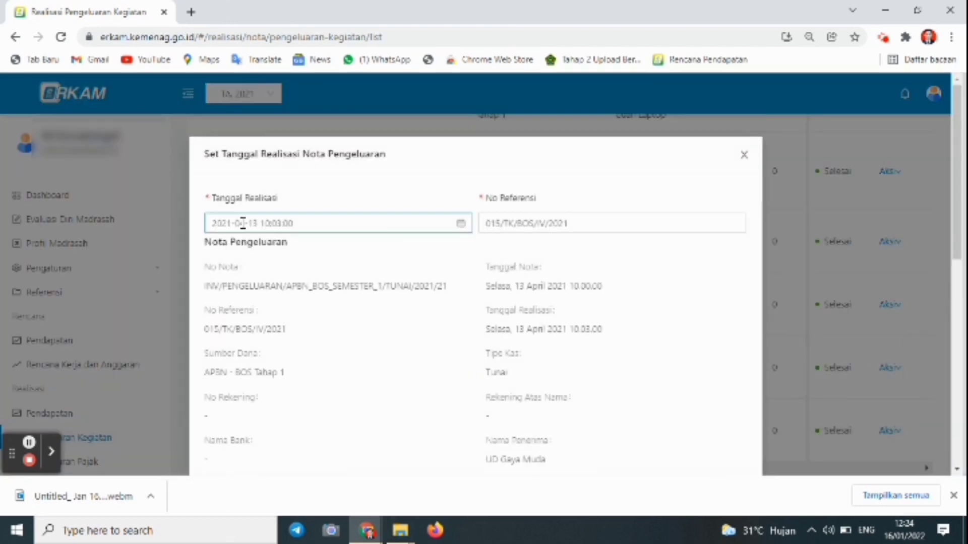
pyautogui.click(744, 156)
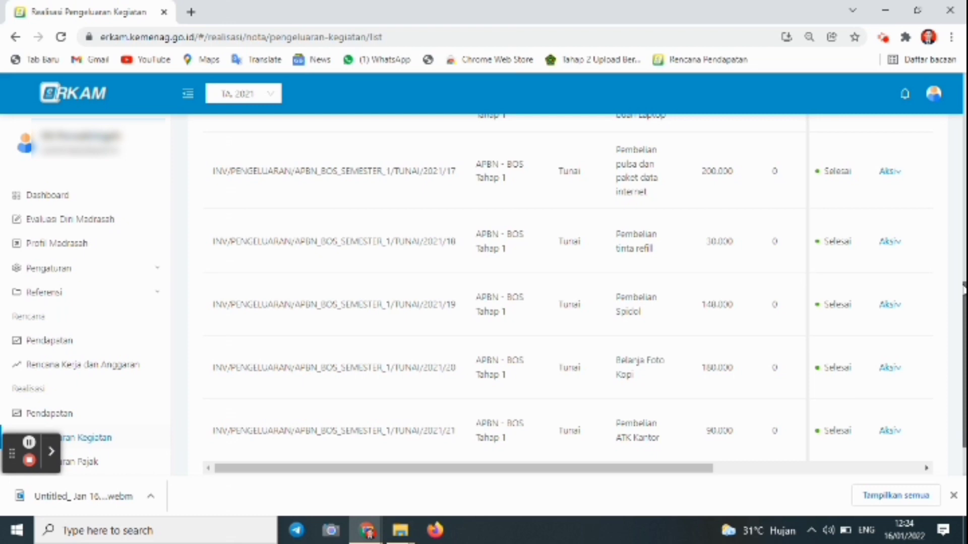
# - Return to the Dashboard and dismiss the browser's download bar
pyautogui.scroll(10, 964, 301)
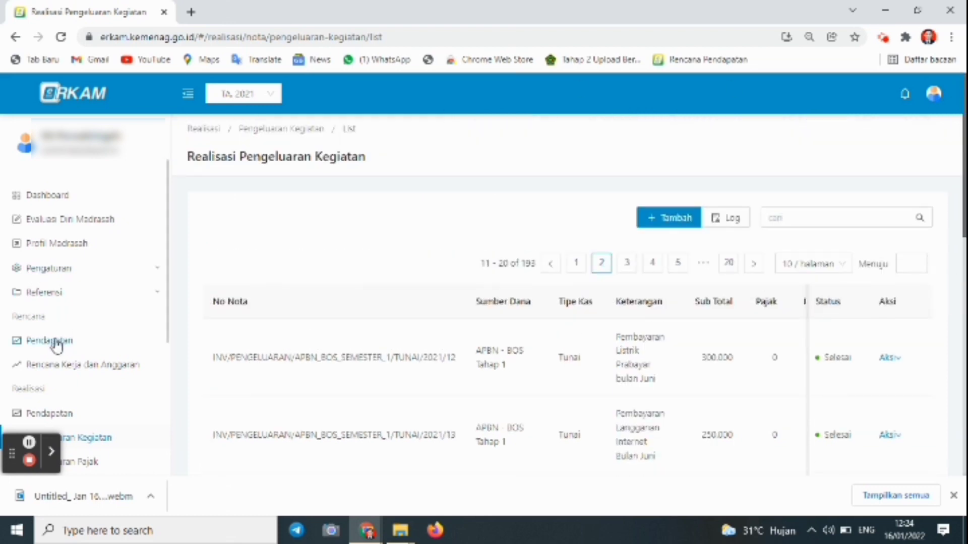
pyautogui.click(56, 198)
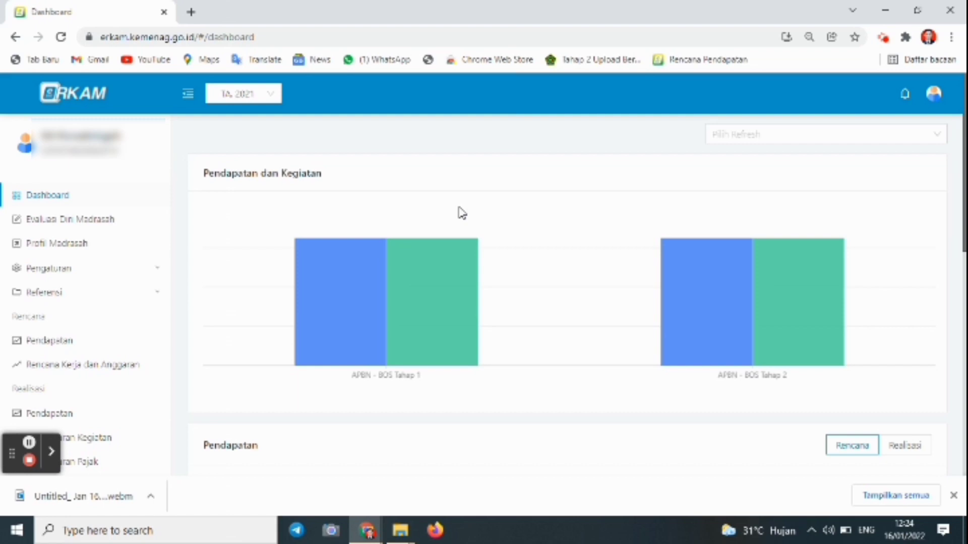
pyautogui.click(955, 495)
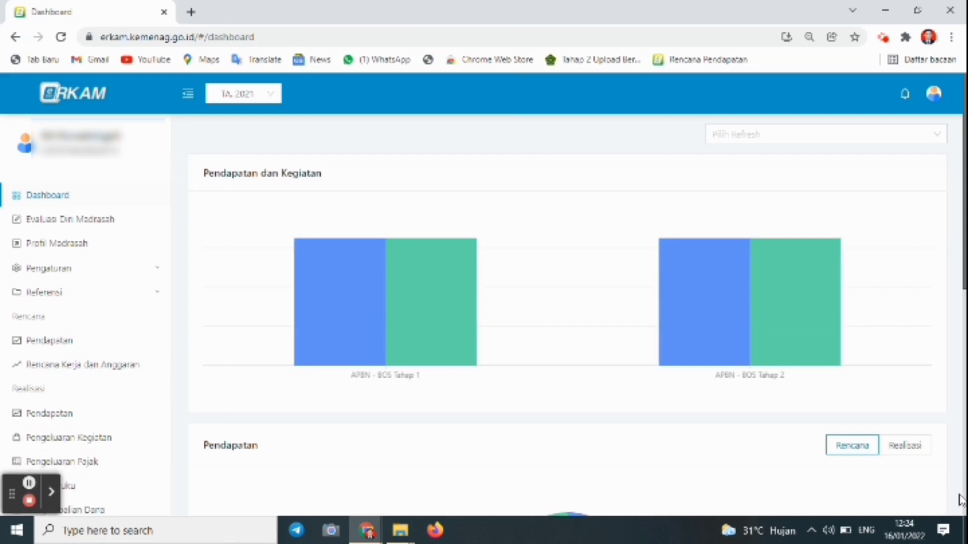